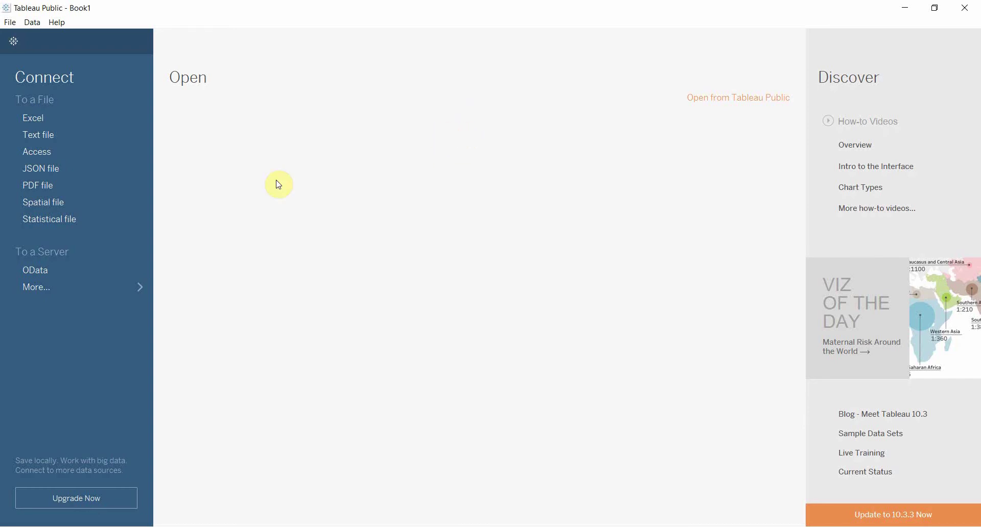
Step: Connect Tableau to the Excel workbook Commodity Prices.xlsx
click(31, 121)
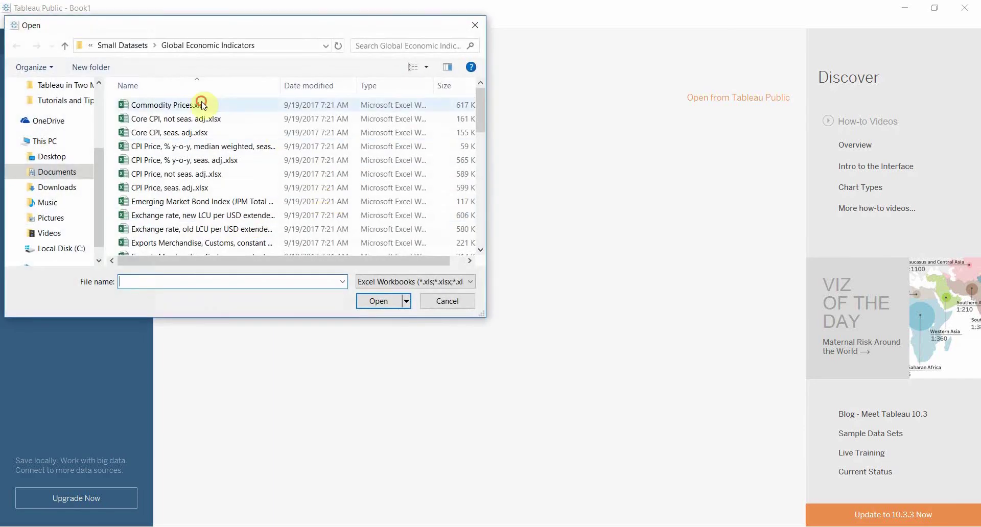
click(201, 104)
click(378, 301)
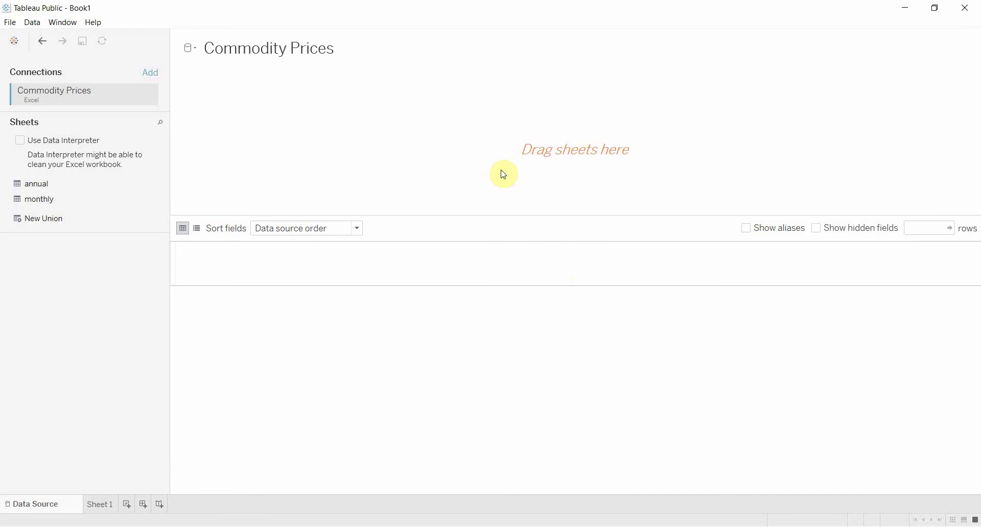
Step: Add the annual sheet as the data source and rename its F1 column to Period
drag(41, 184, 312, 127)
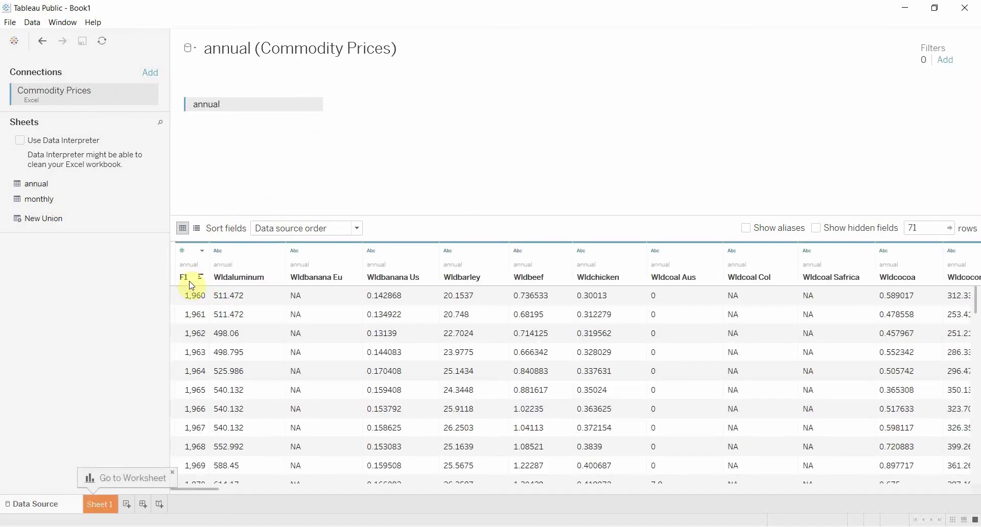
click(190, 285)
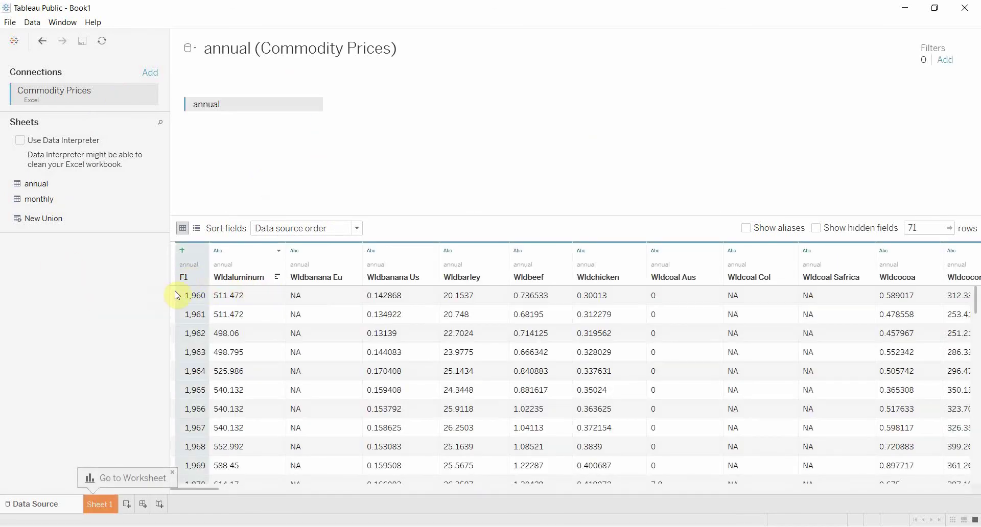
double_click(186, 276)
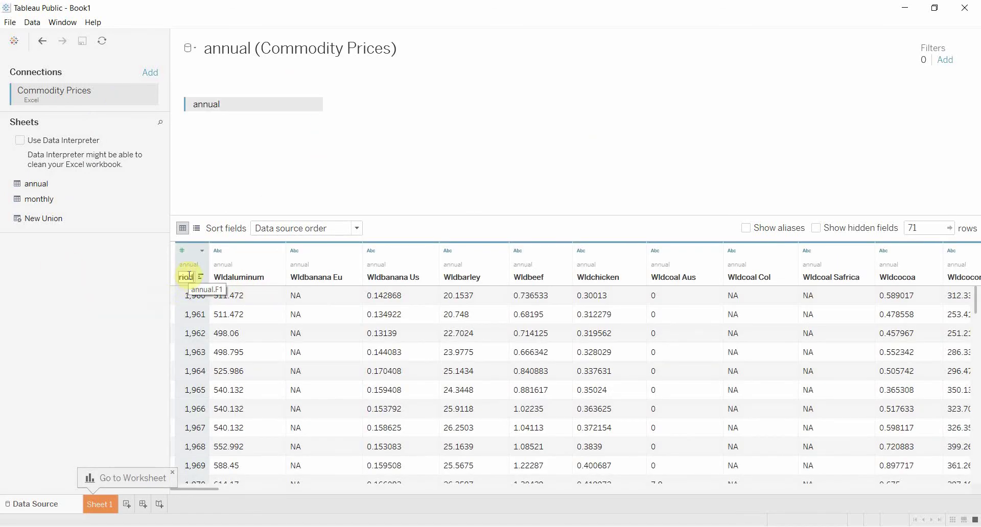
key(Return)
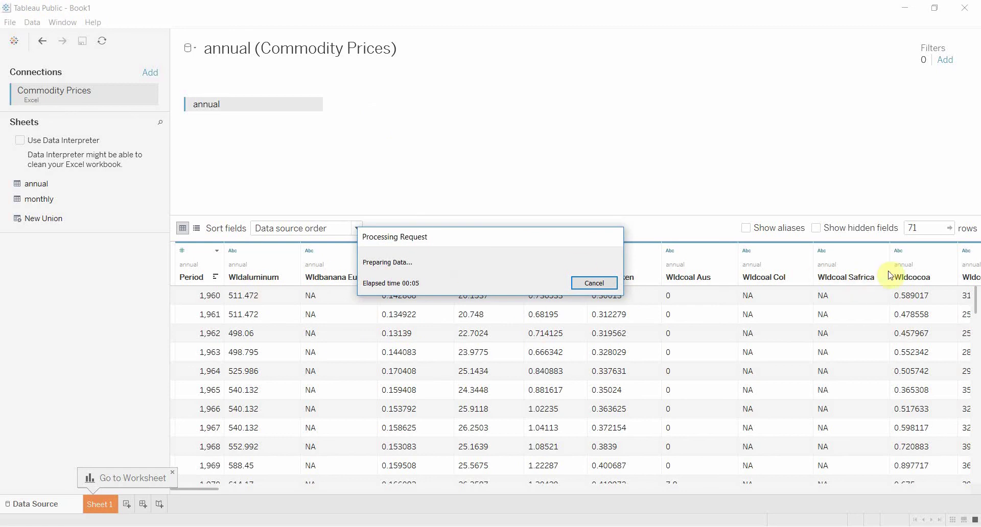
Step: Select the commodity price fields in the Dimensions list, from Wldaluminum down to Wldzinc
drag(422, 236, 429, 145)
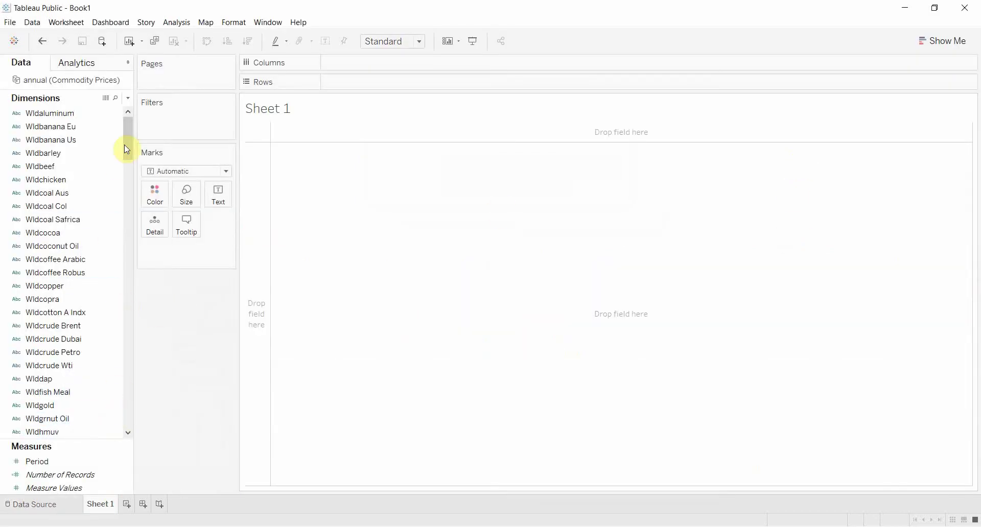
drag(128, 126, 121, 422)
shift+click(119, 419)
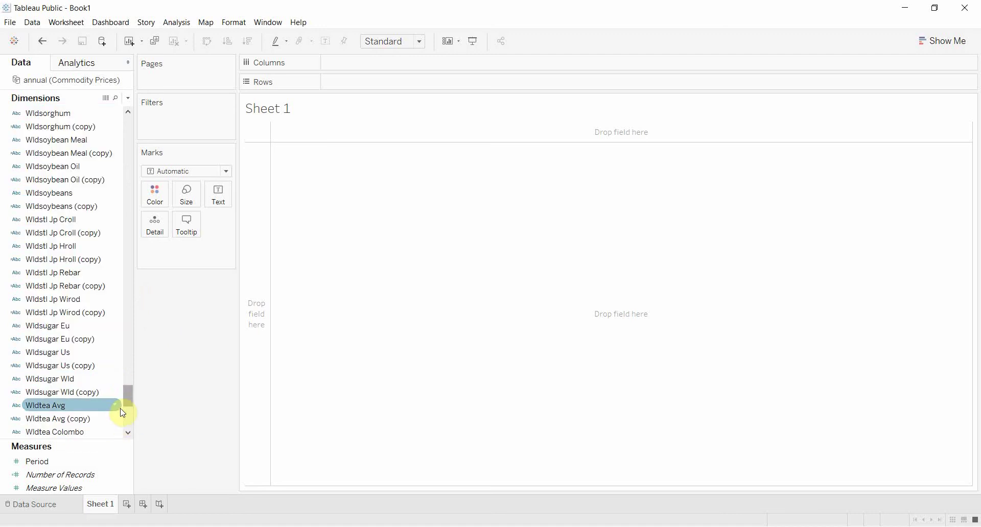
click(90, 435)
drag(130, 409, 130, 128)
click(88, 416)
scroll(133, 408, up, 1)
click(99, 377)
click(83, 144)
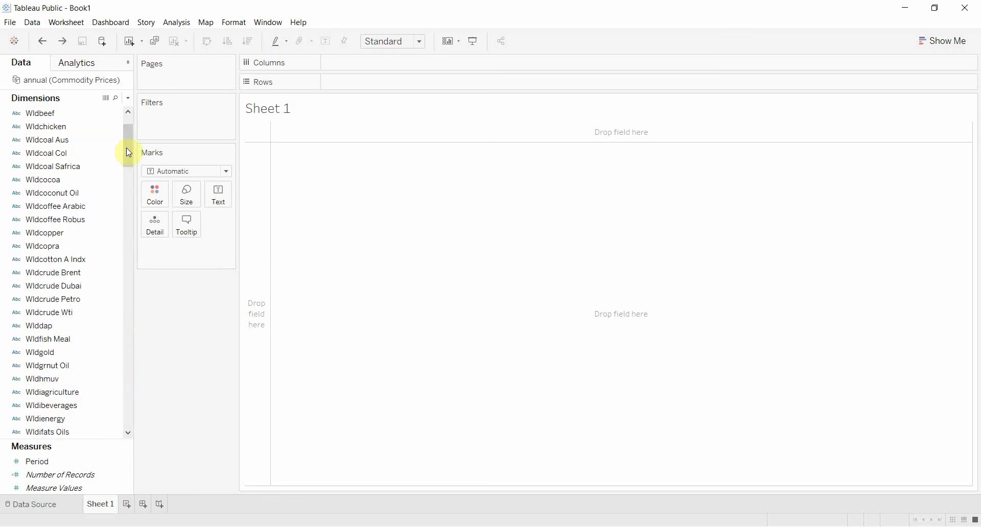
scroll(127, 148, up, 1)
click(100, 126)
scroll(89, 220, down, 8)
click(83, 289)
scroll(89, 388, down, 10)
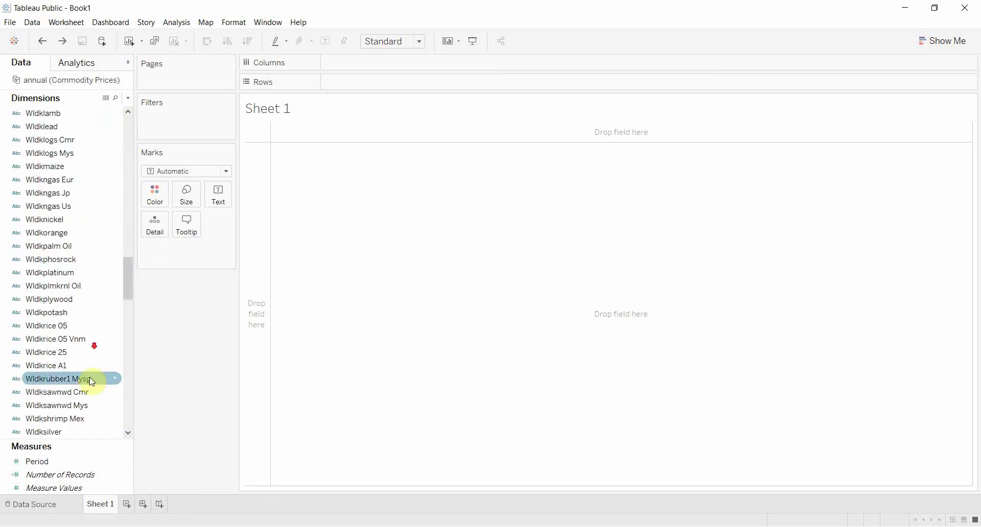
click(86, 419)
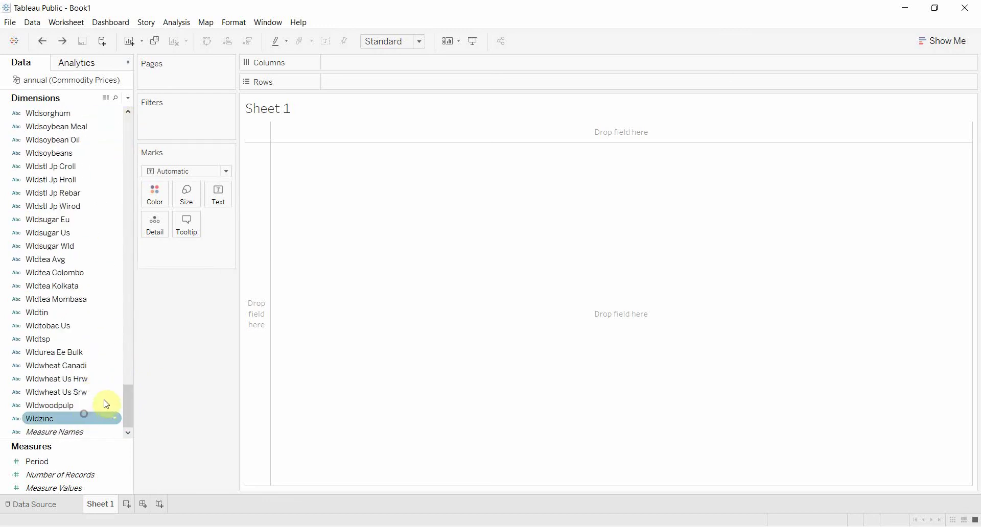
Step: Change the data type of all selected commodity fields to Number (decimal)
key(ctrl+a)
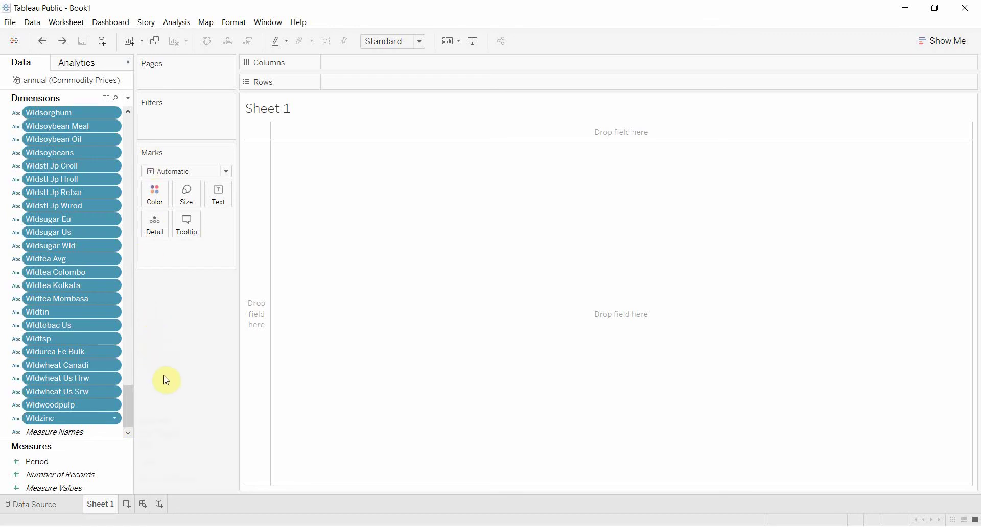
key(Menu)
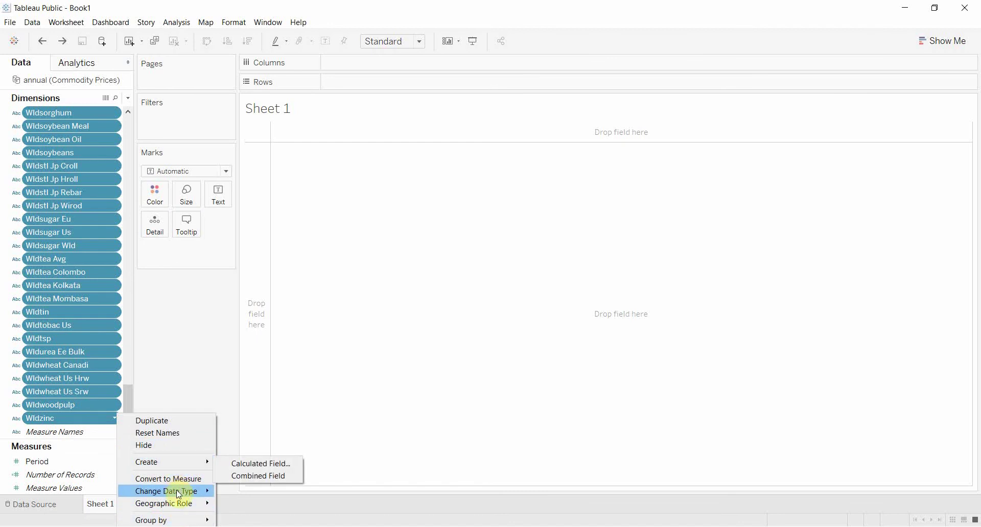
mouse_move(177, 492)
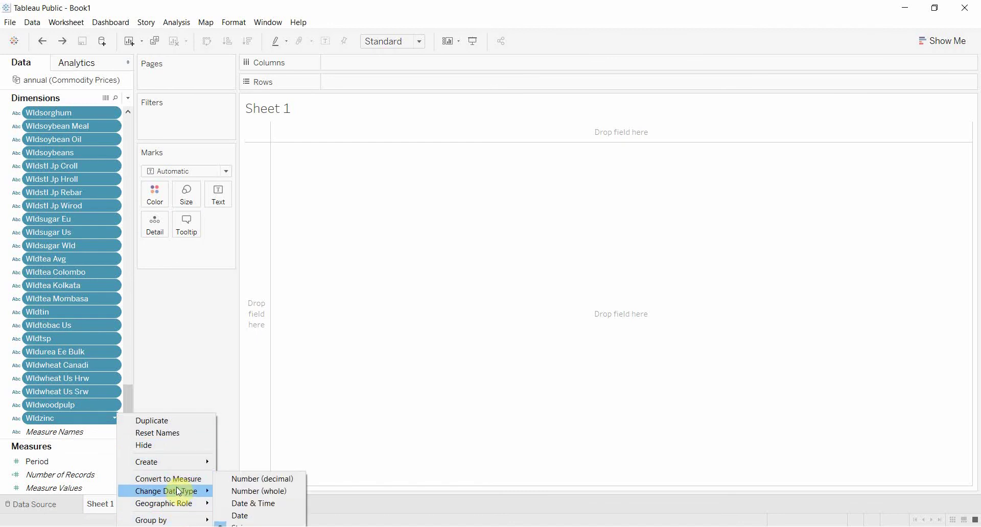
click(258, 479)
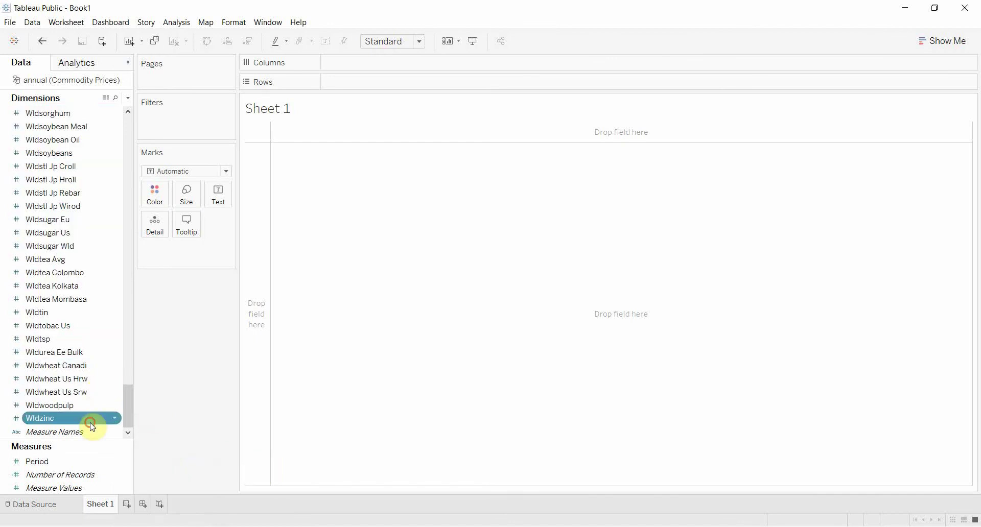
Step: Select every commodity field and move them all into Measures
drag(128, 398, 130, 107)
click(79, 113)
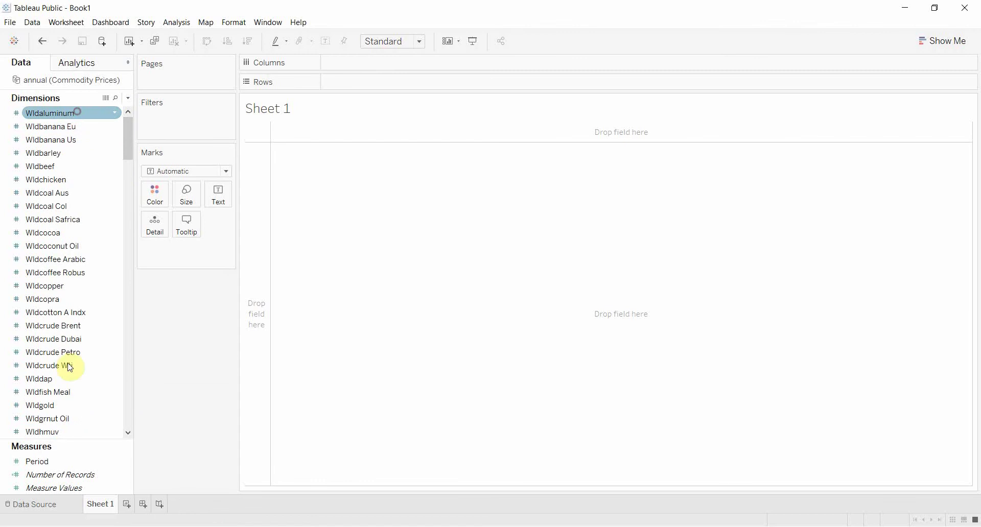
key(ctrl+a)
drag(69, 264, 54, 446)
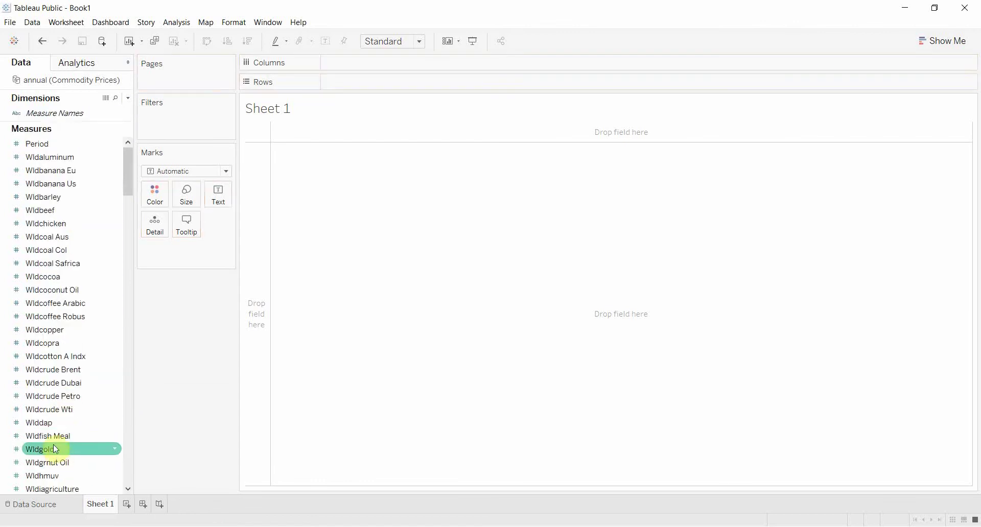
Step: Put Period on Columns as a dimension, test Wldaluminum and Wldbeef on Rows, then clear Rows
drag(49, 149, 378, 64)
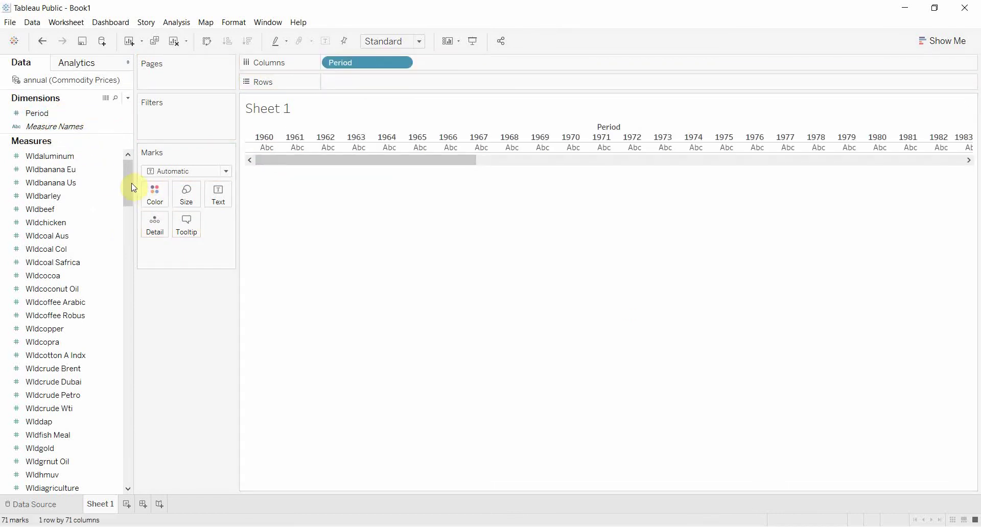
click(95, 154)
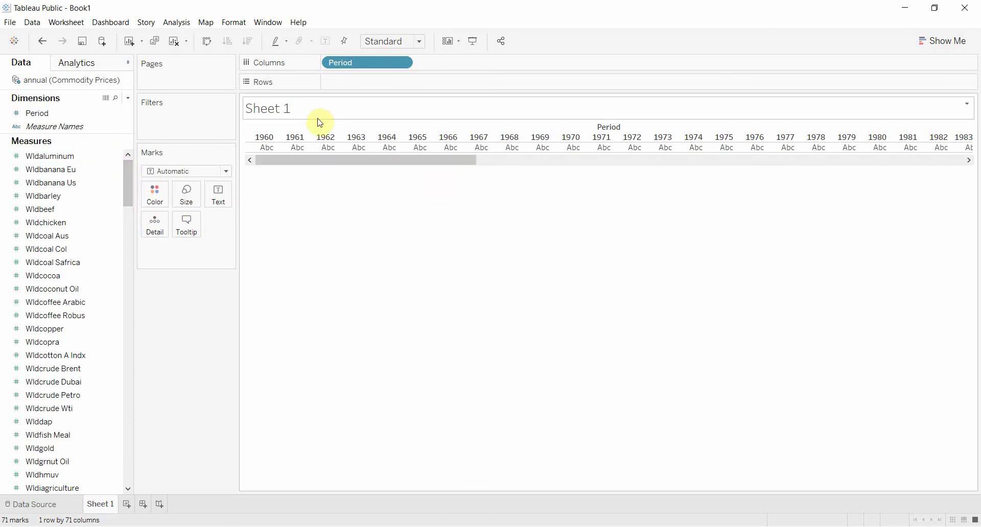
drag(87, 156, 407, 90)
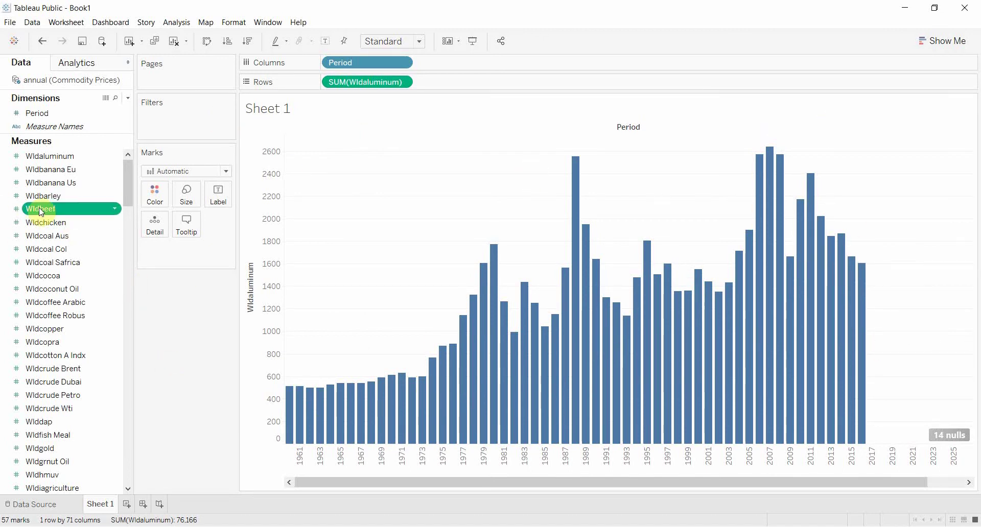
drag(38, 208, 357, 87)
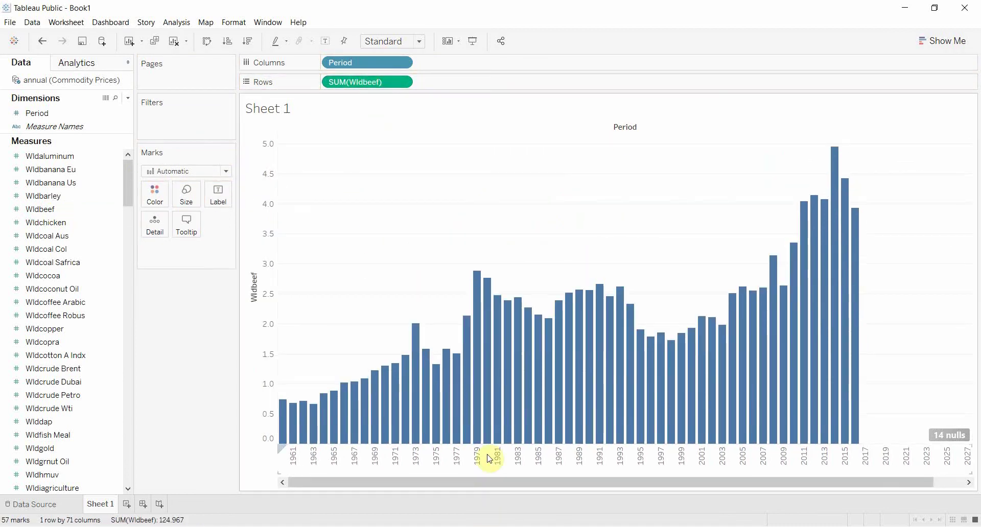
mouse_move(552, 367)
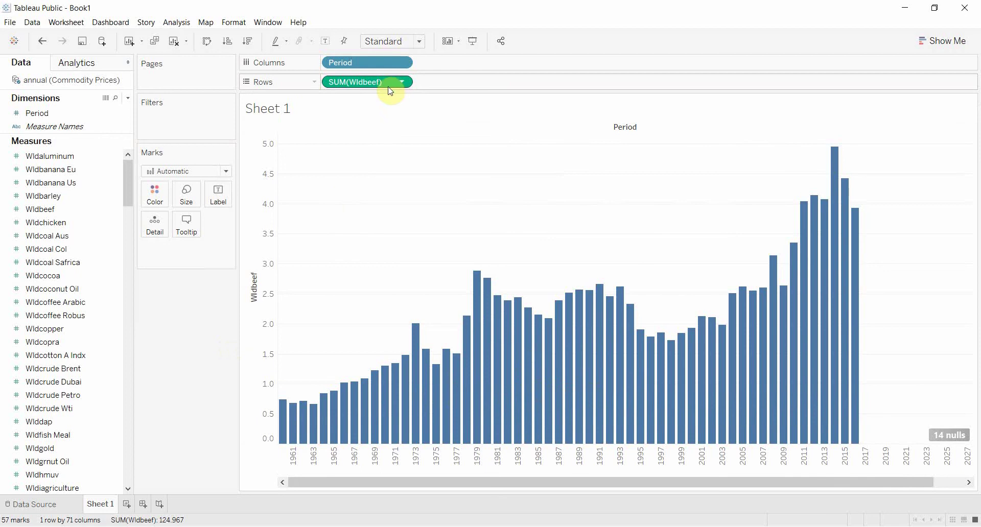
drag(377, 82, 79, 235)
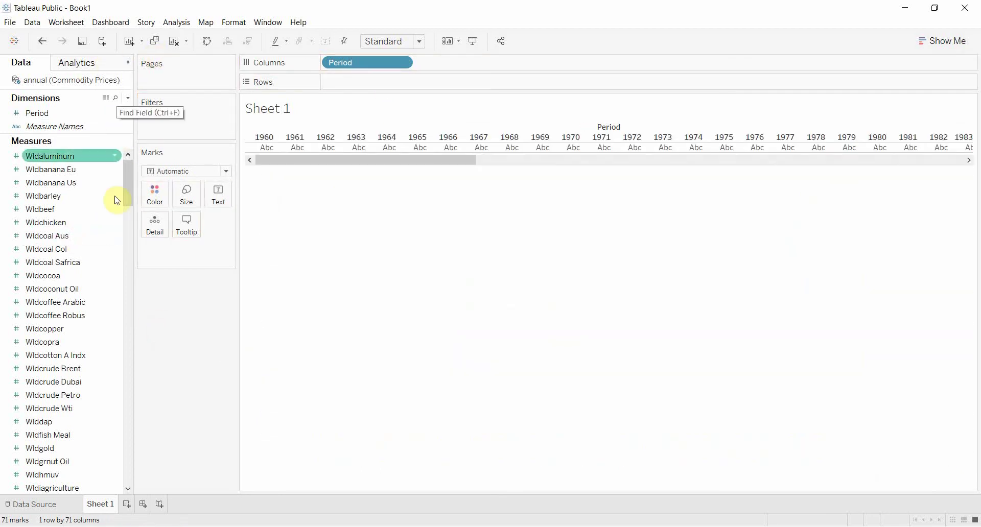
Step: Create a String list parameter named Selection Parameter with allowed values Beef and Aluminum
click(130, 102)
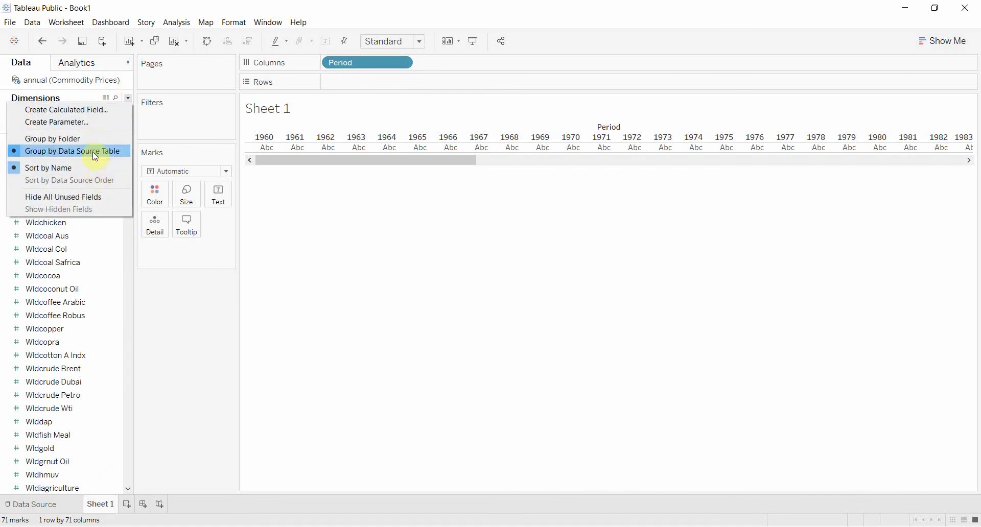
click(90, 123)
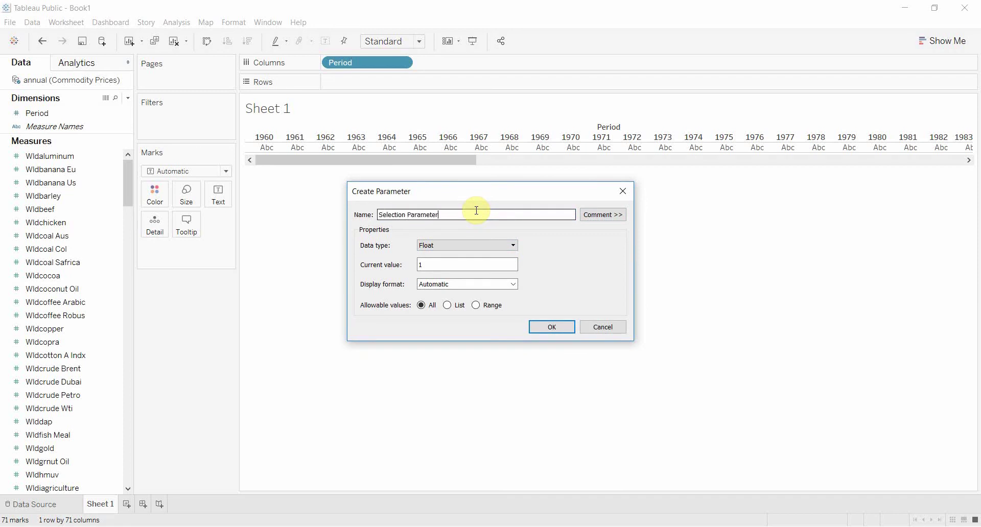
click(498, 244)
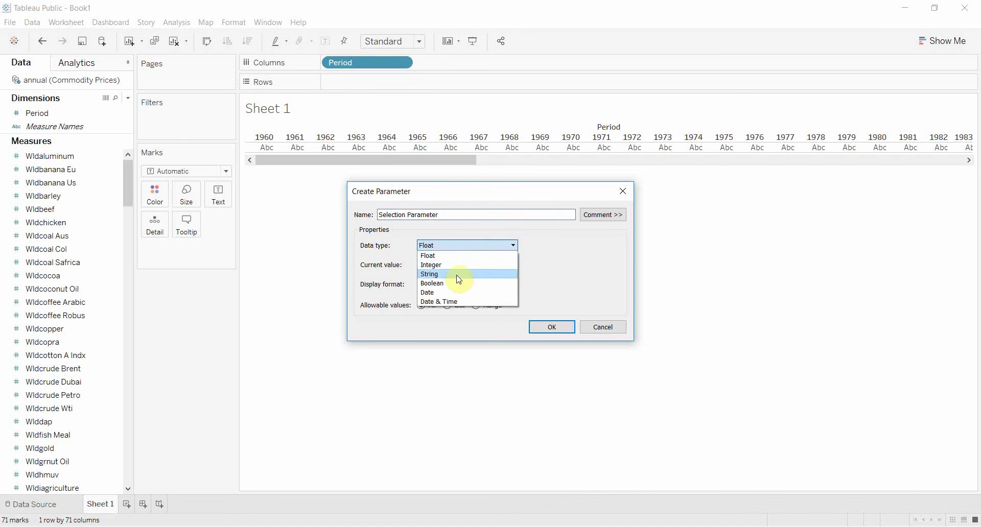
click(458, 276)
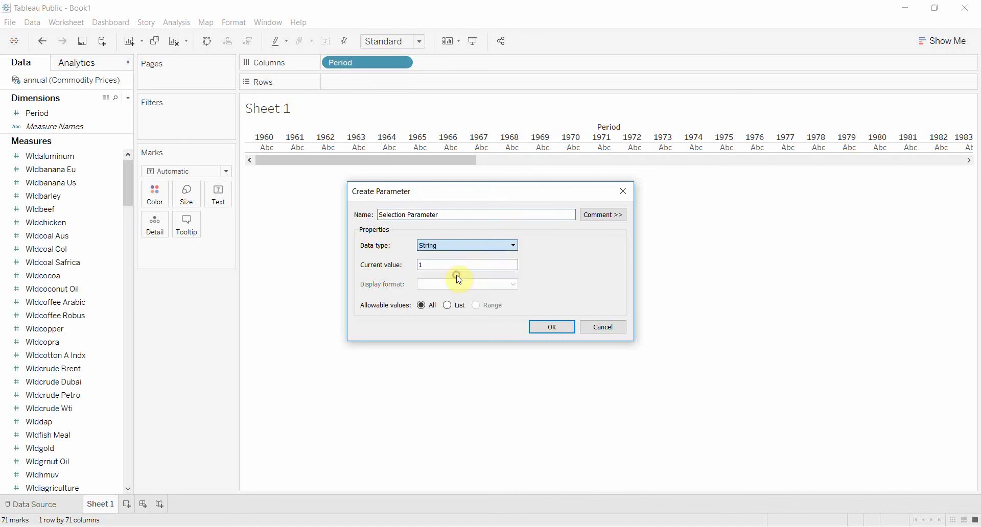
click(448, 306)
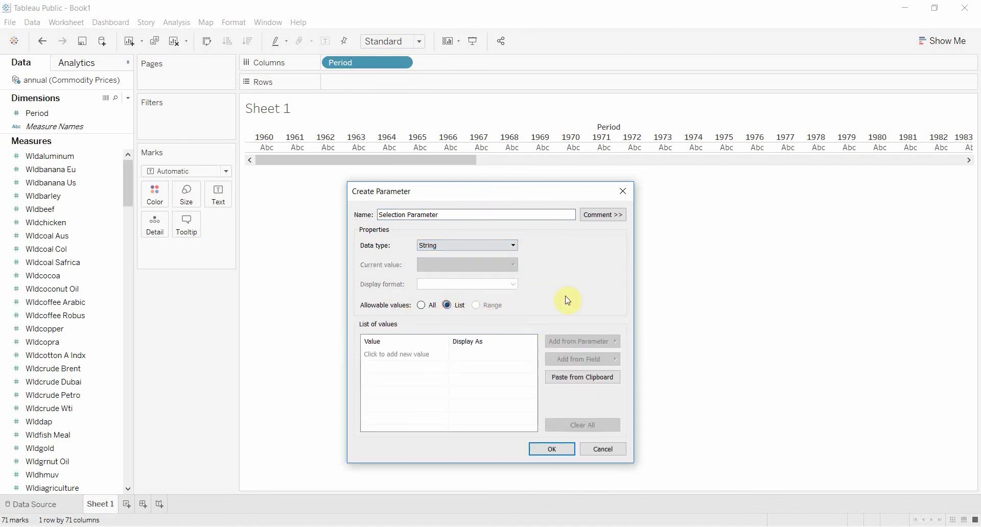
click(472, 356)
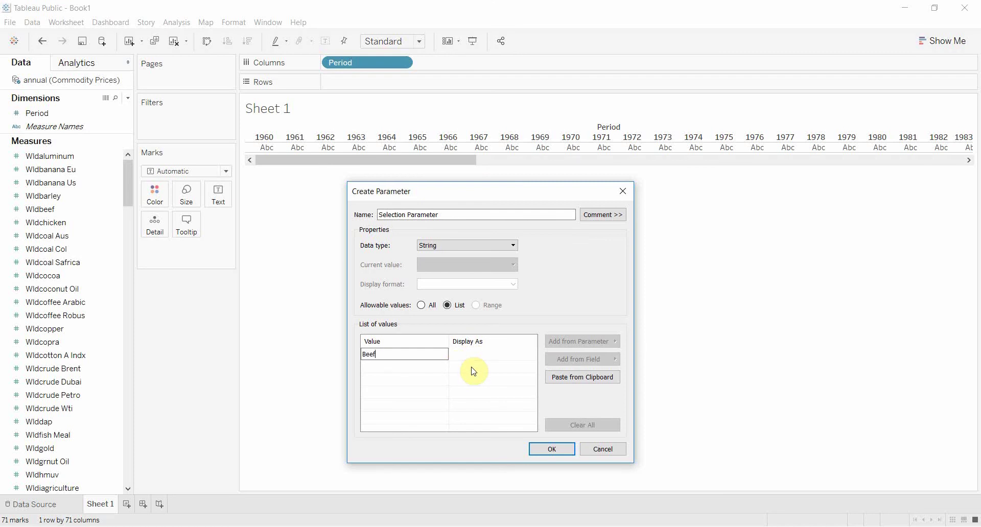
text(Beef)
key(Return)
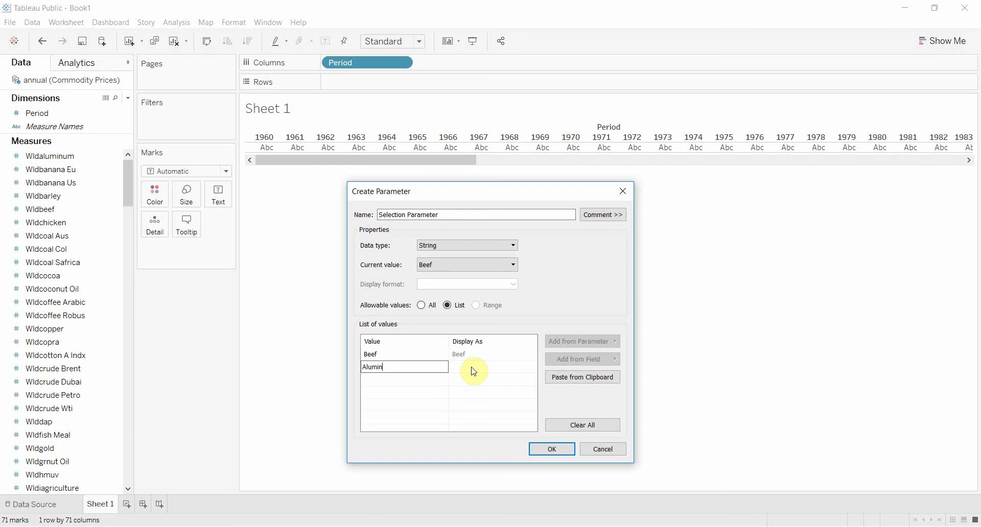
key(Return)
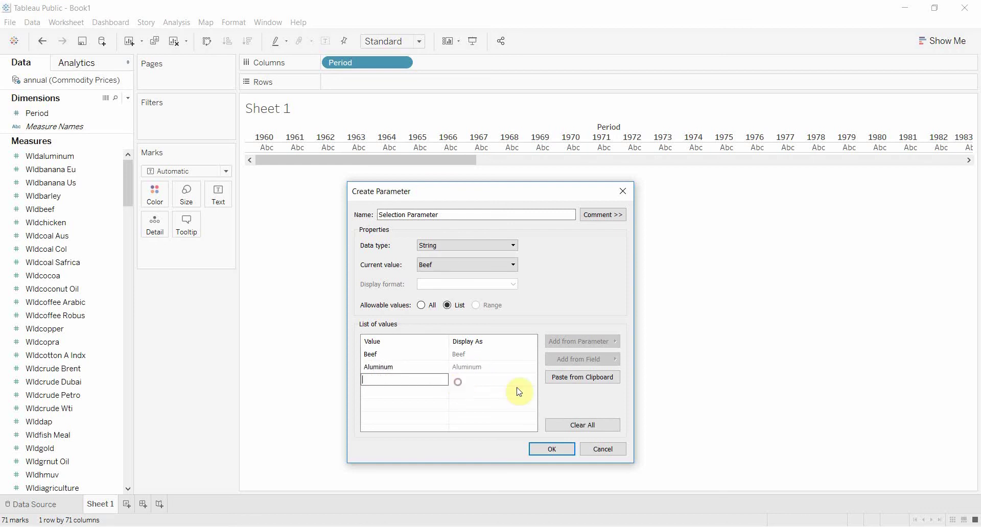
click(549, 450)
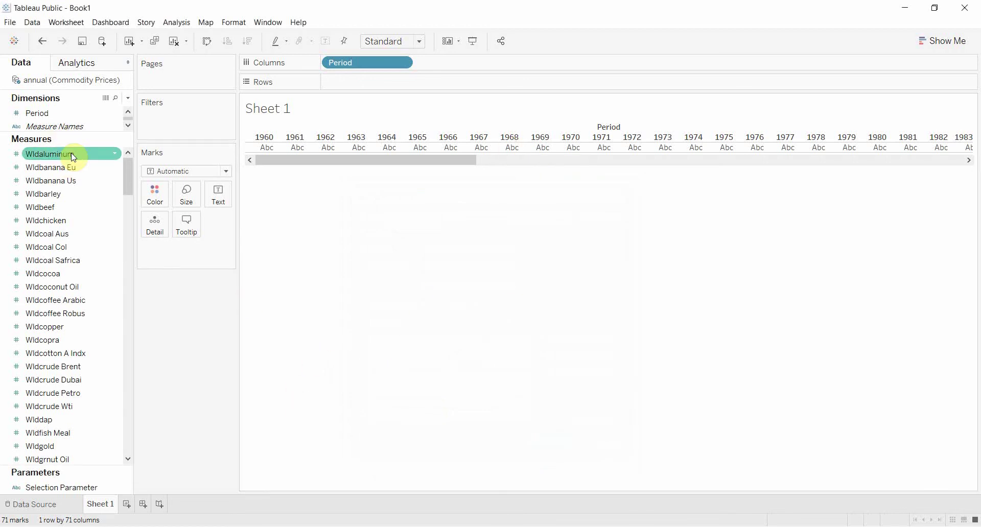
Step: Start a Price calculated field whose first line returns Wldbeef when Selection Parameter == Beef
click(128, 97)
click(116, 108)
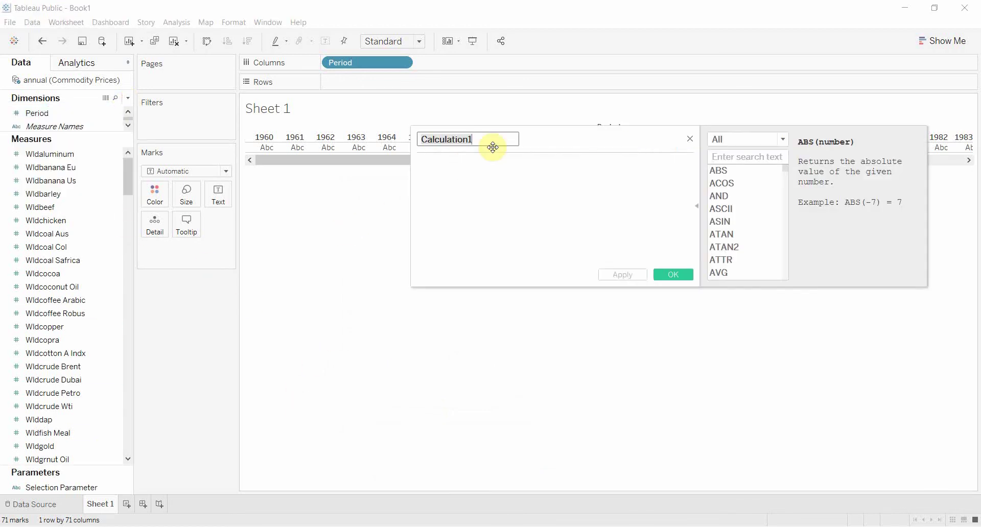
text(Price)
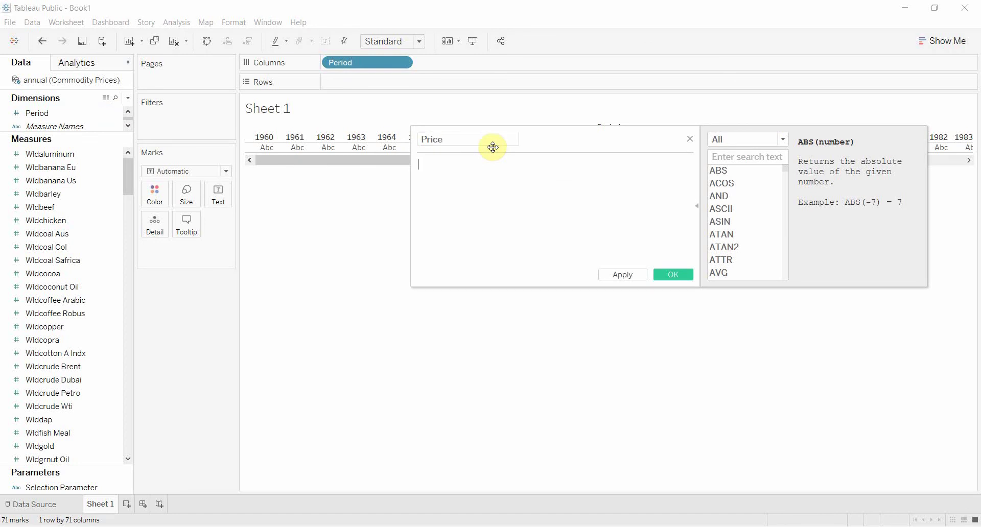
text(if )
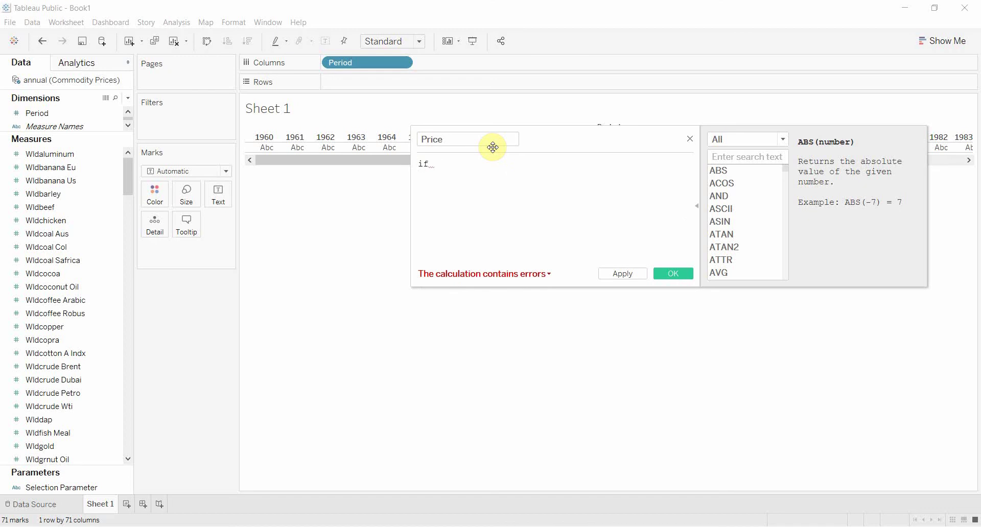
text(sele)
key(Return)
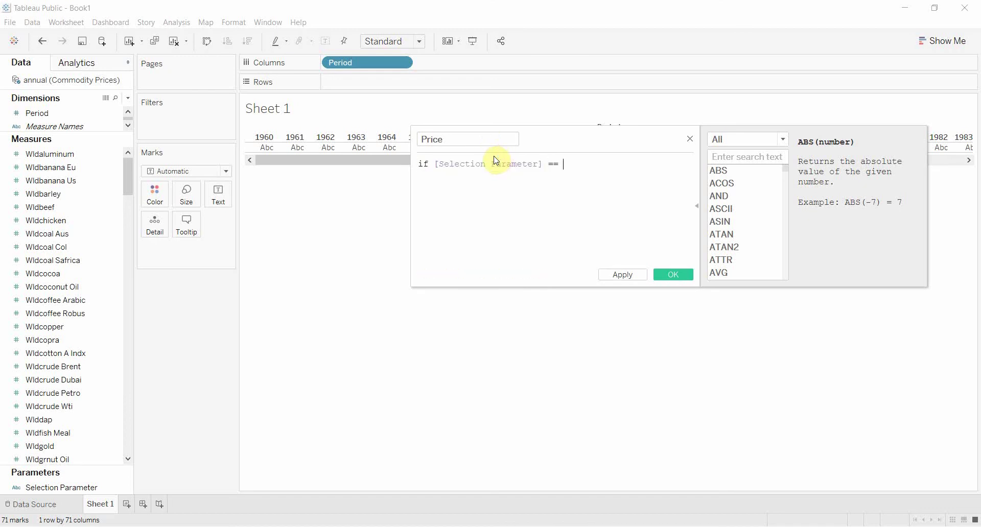
text(== )
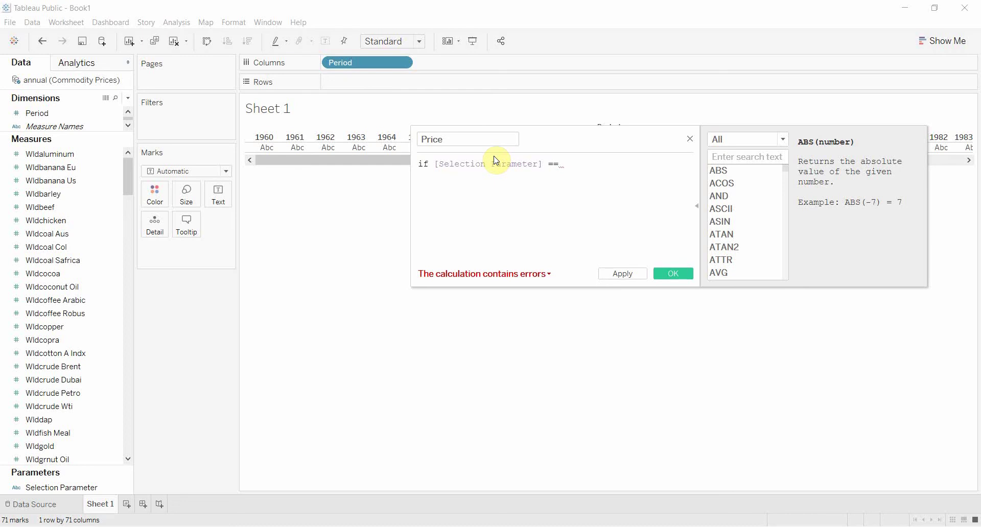
text(Beef then)
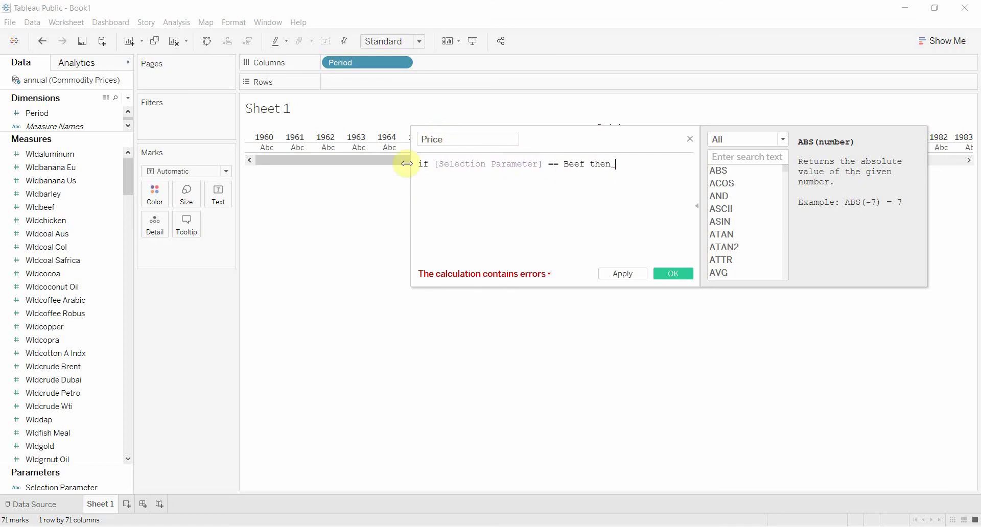
drag(68, 205, 634, 189)
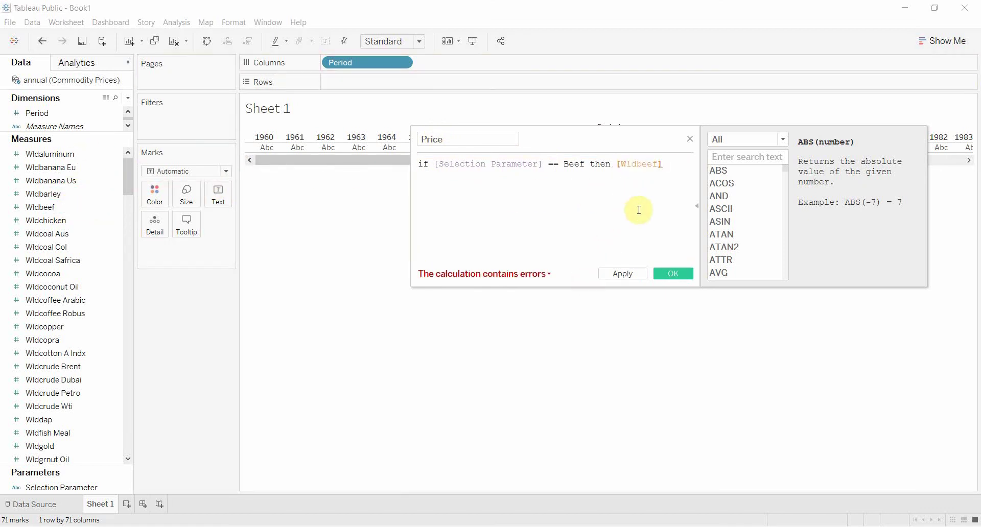
key(Return)
Step: Add an elseif Selection Parameter == "Aluminum" then line, quoting Beef and Aluminum as text
text(elseif )
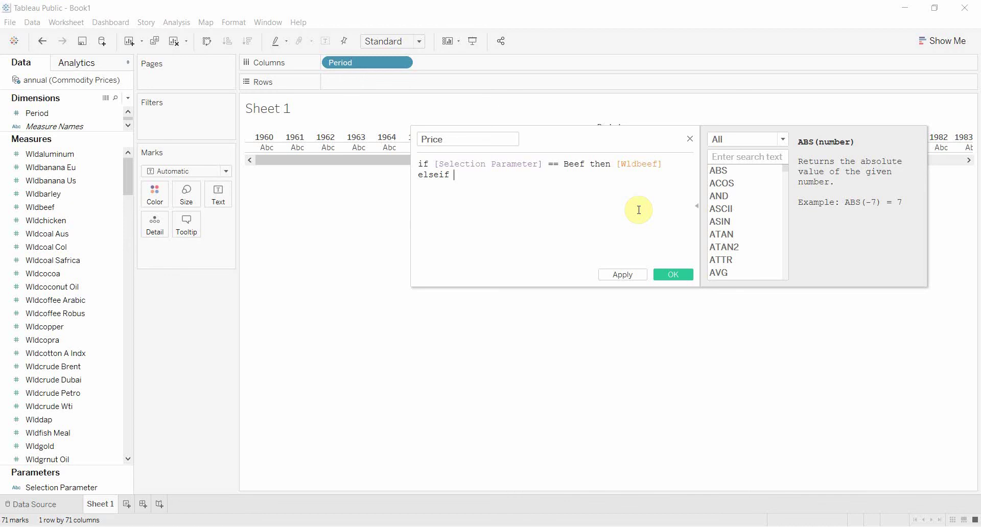
text(selec)
key(Return)
text(== Alu)
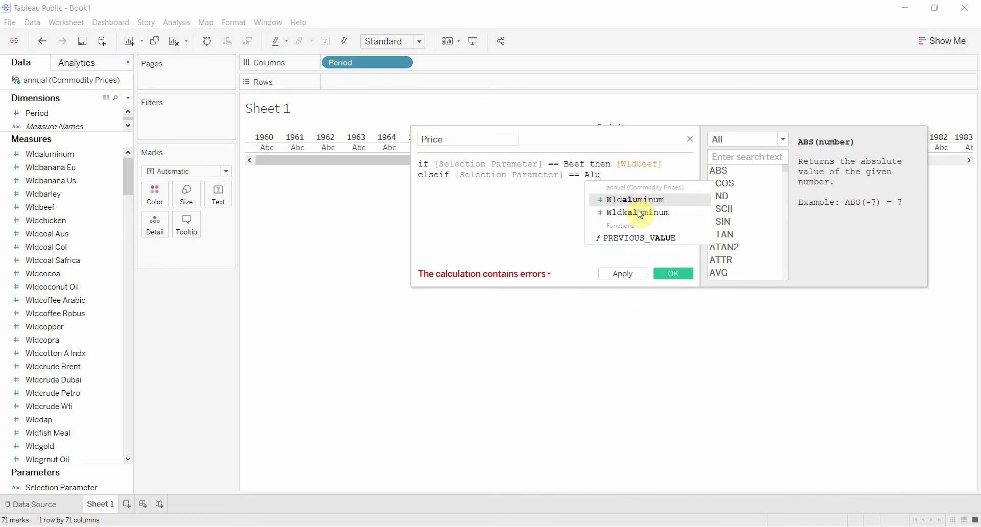
text(min)
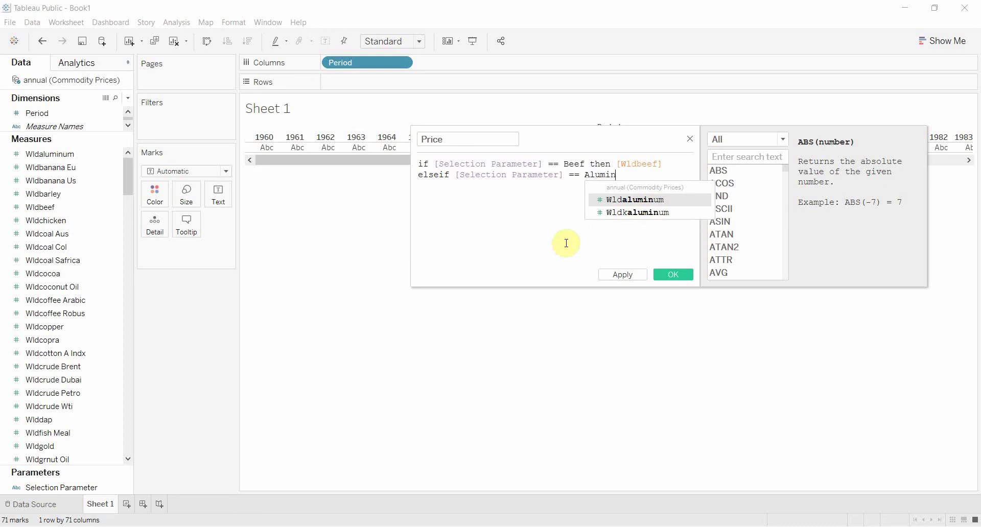
text(um)
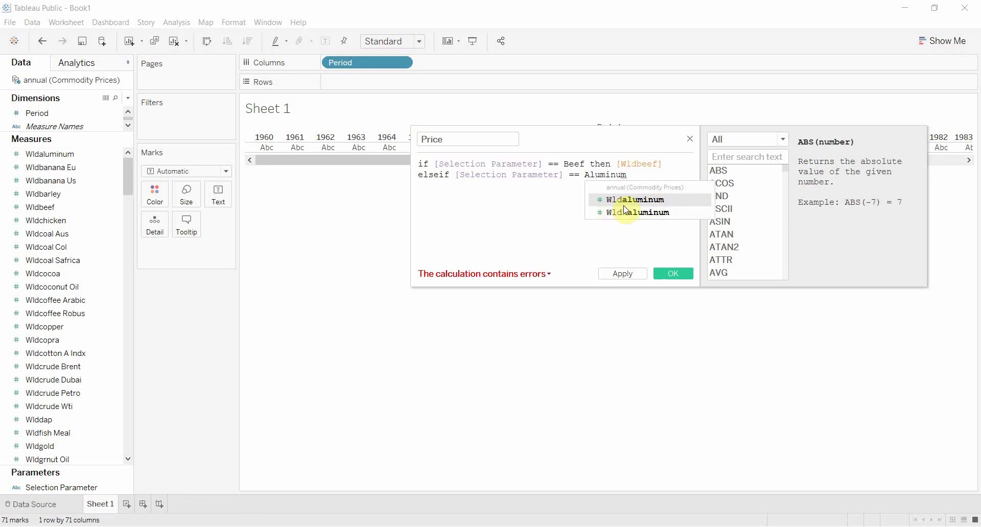
text(")
key(Left)
key(Left)
key(Left)
key(Left)
key(Left)
key(Left)
key(Left)
key(Left)
key(Left)
text(")
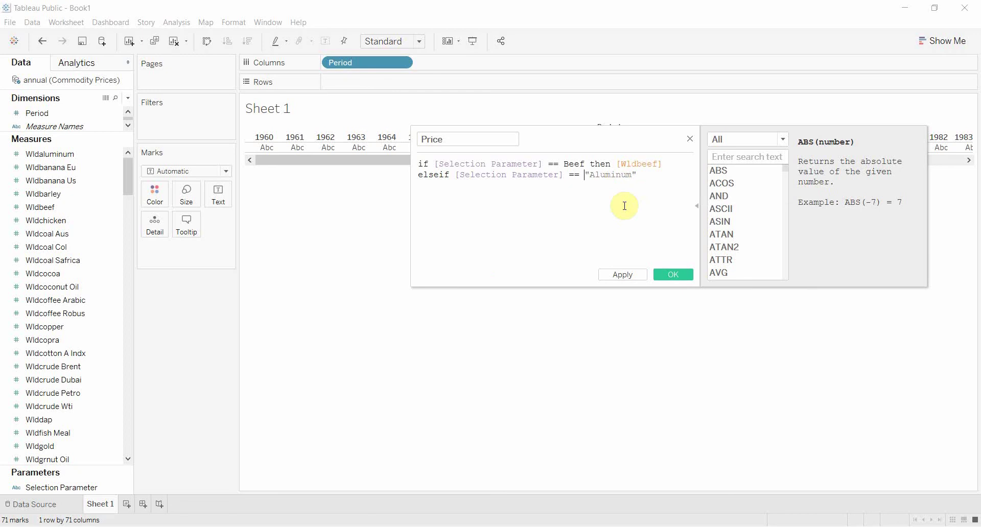
key(Up)
text(")
key(Left)
key(Left)
key(Left)
key(Left)
key(Left)
text(")
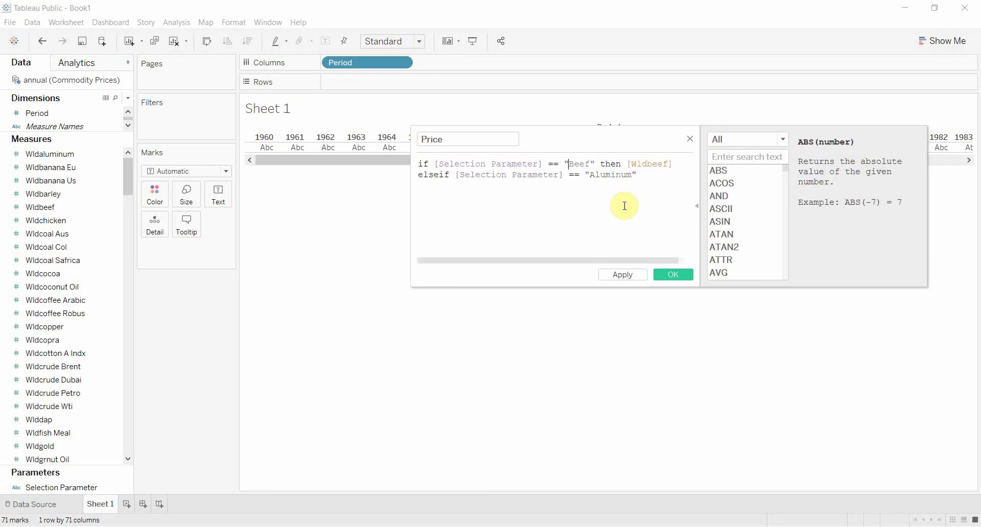
click(671, 177)
text(then)
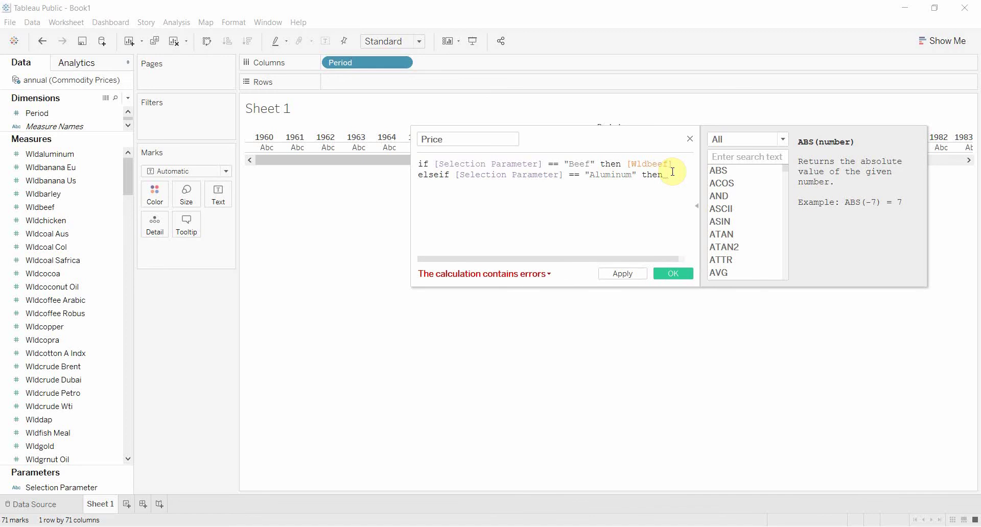
Step: Complete the formula with Wldaluminum, else 0, end, and save the Price calculation
drag(70, 155, 682, 194)
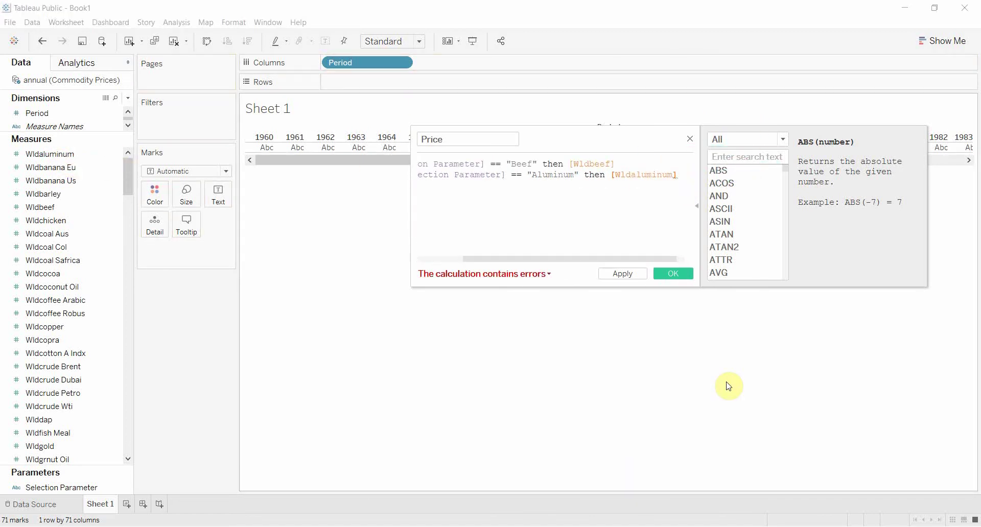
key(Return)
text(else )
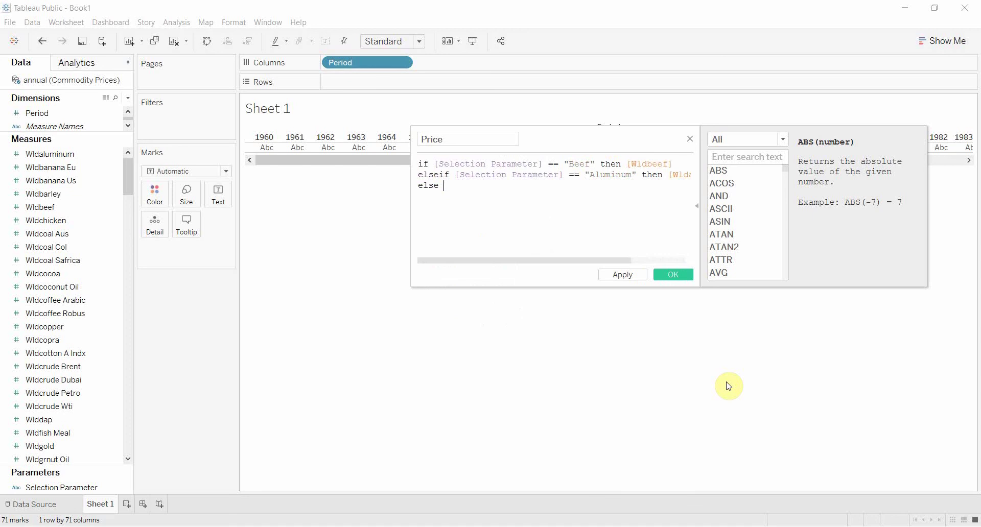
text(0)
key(Return)
text(end)
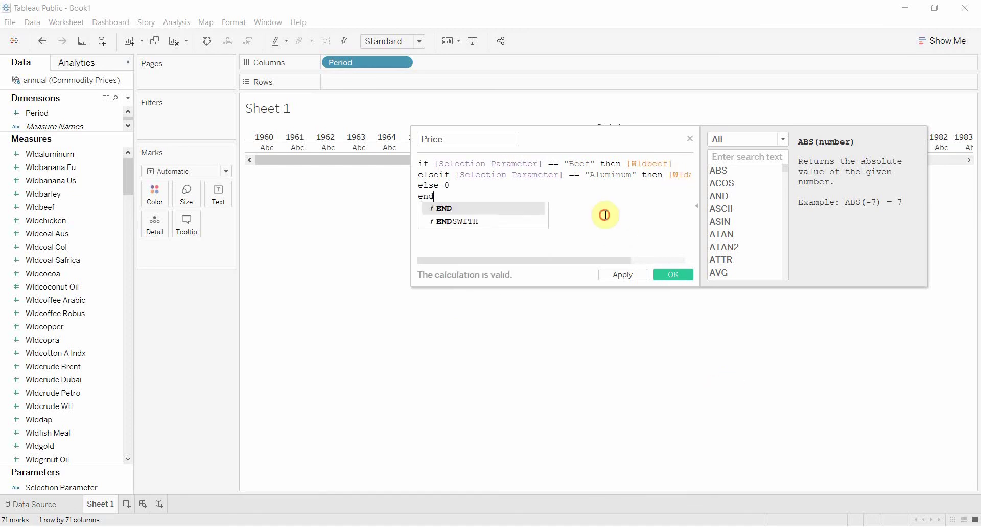
click(604, 215)
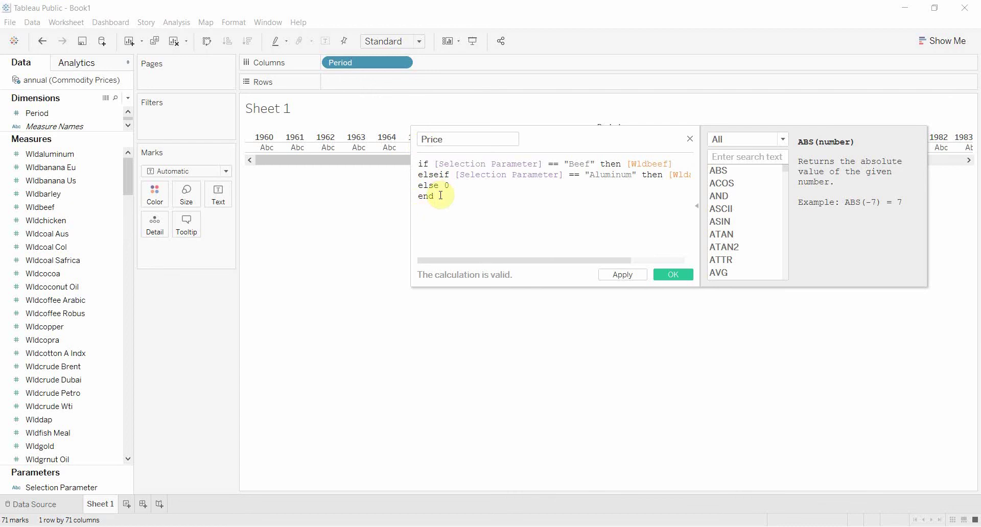
click(680, 275)
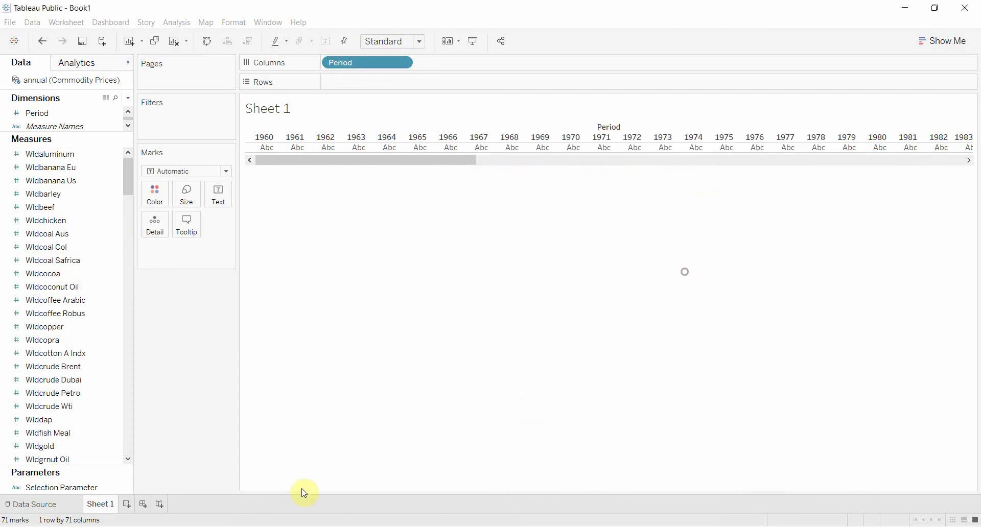
Step: Place the Price measure on Rows to chart SUM(Price) as yearly bars from 1961 to 2016
mouse_move(131, 165)
mouse_down()
mouse_move(127, 308)
mouse_move(142, 164)
mouse_up()
click(64, 155)
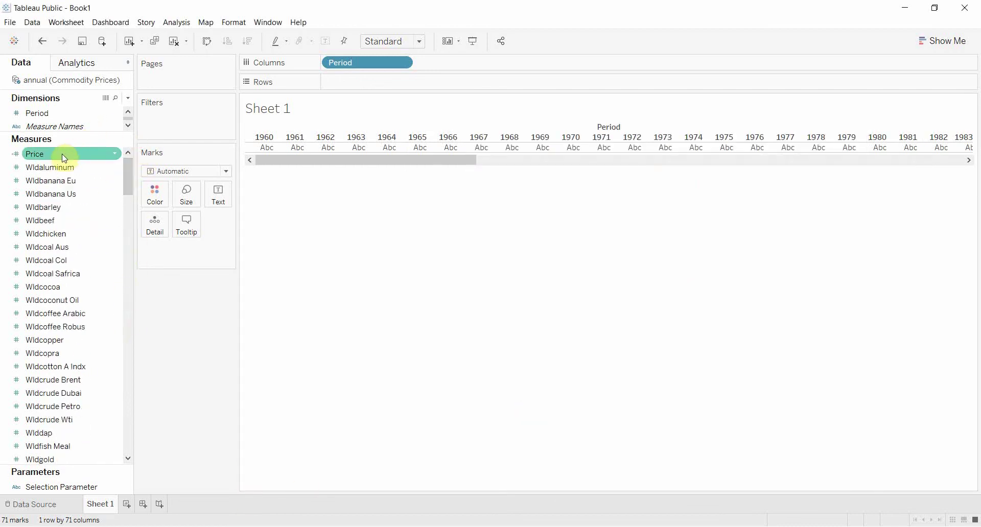
drag(63, 159, 361, 83)
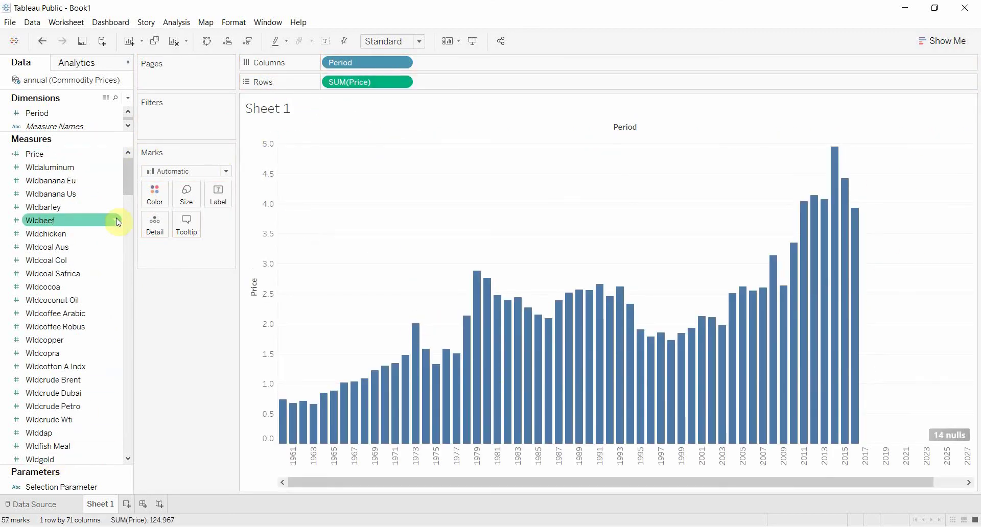
click(124, 489)
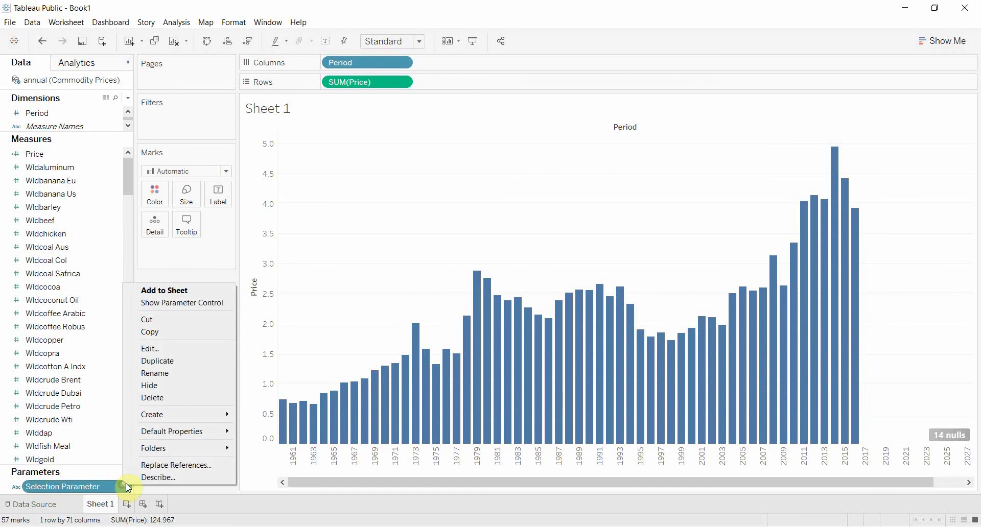
Step: Show the Selection Parameter control and switch it to Aluminum, then Beef, then Aluminum again
click(183, 303)
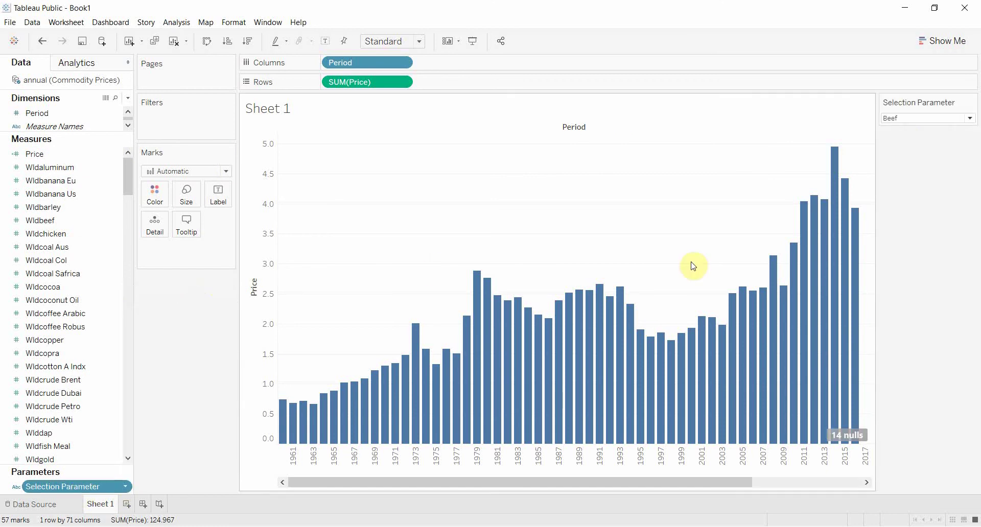
click(932, 121)
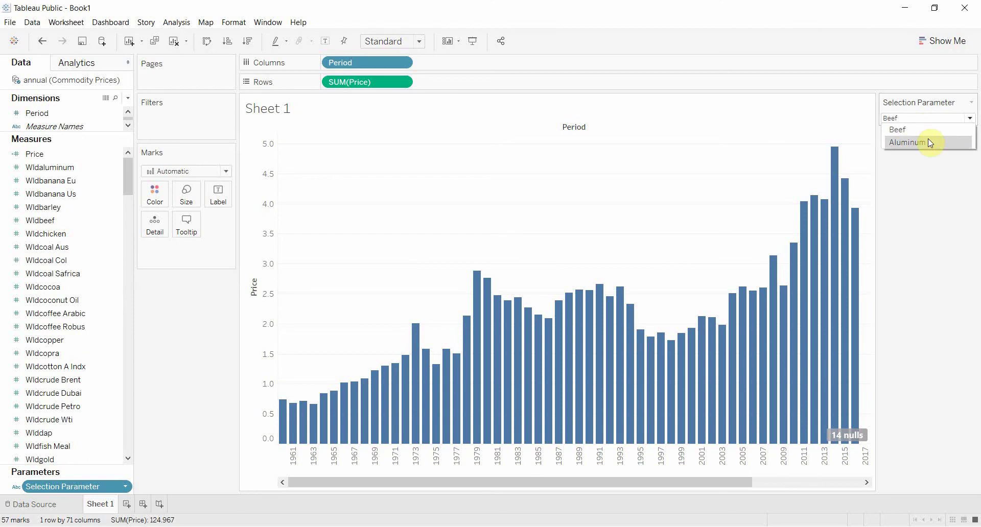
click(928, 141)
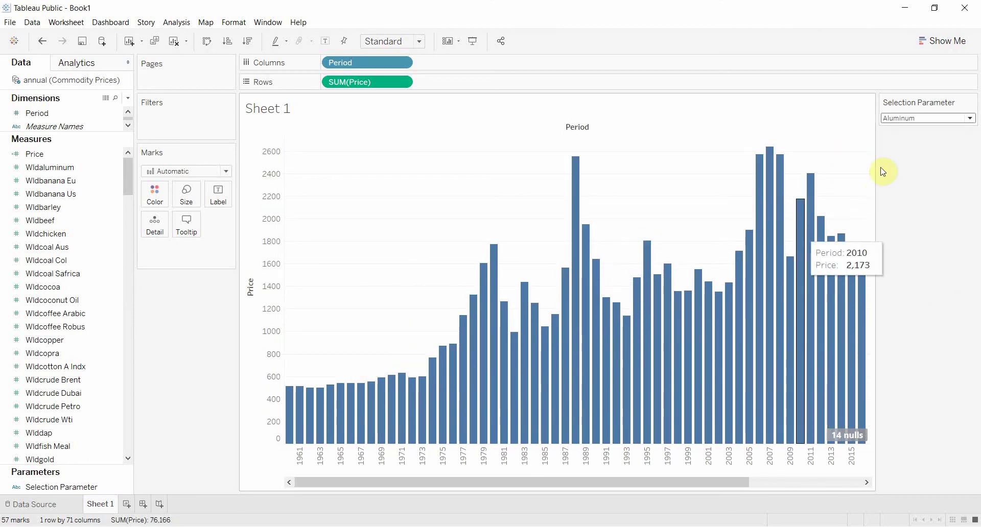
click(903, 121)
click(902, 130)
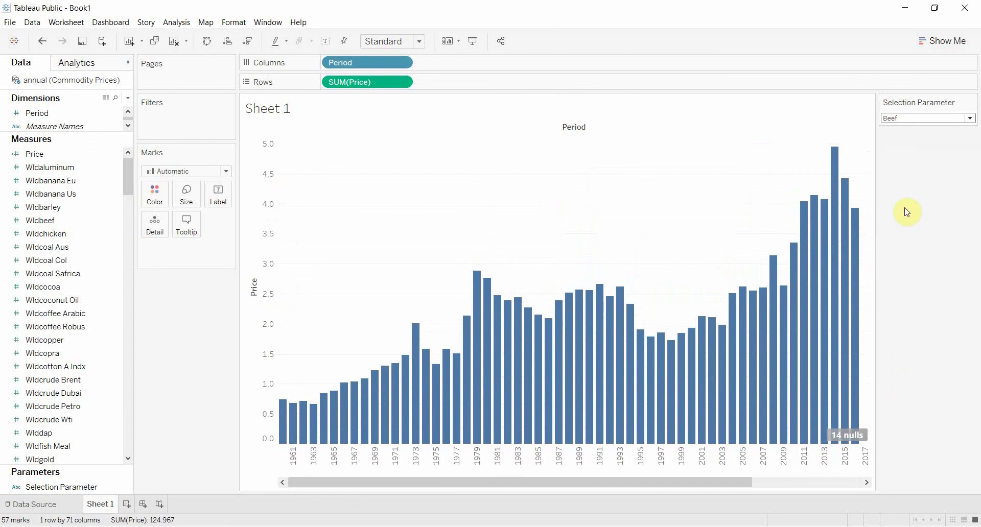
click(904, 128)
click(907, 141)
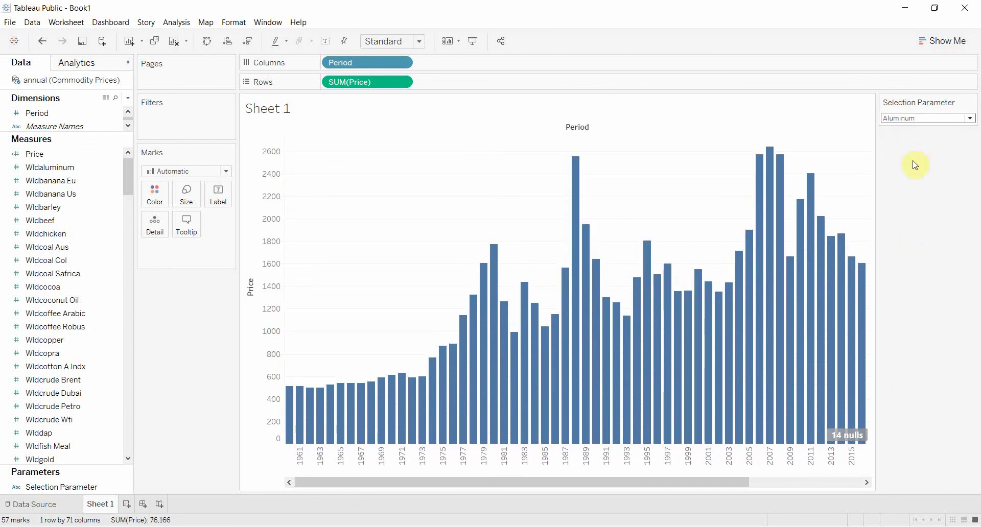